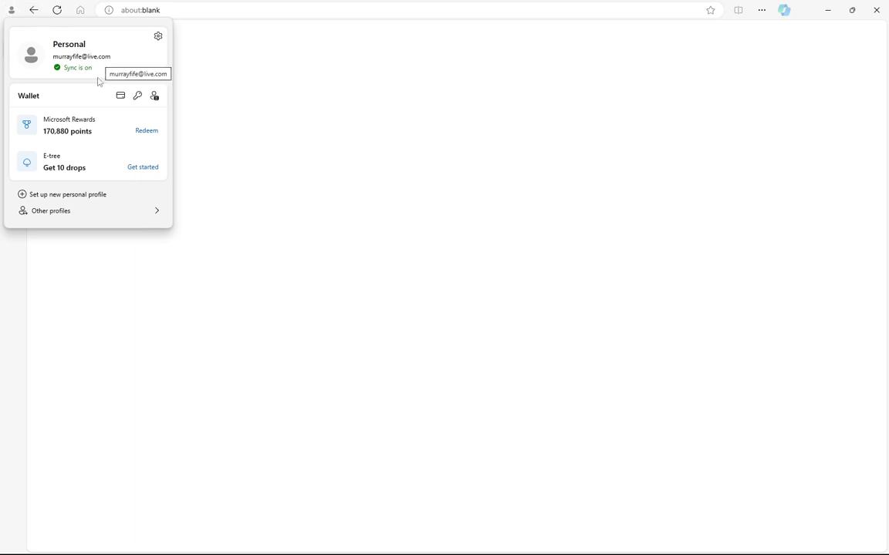
Set up a new work profile in the browser
mouse_move(74, 218)
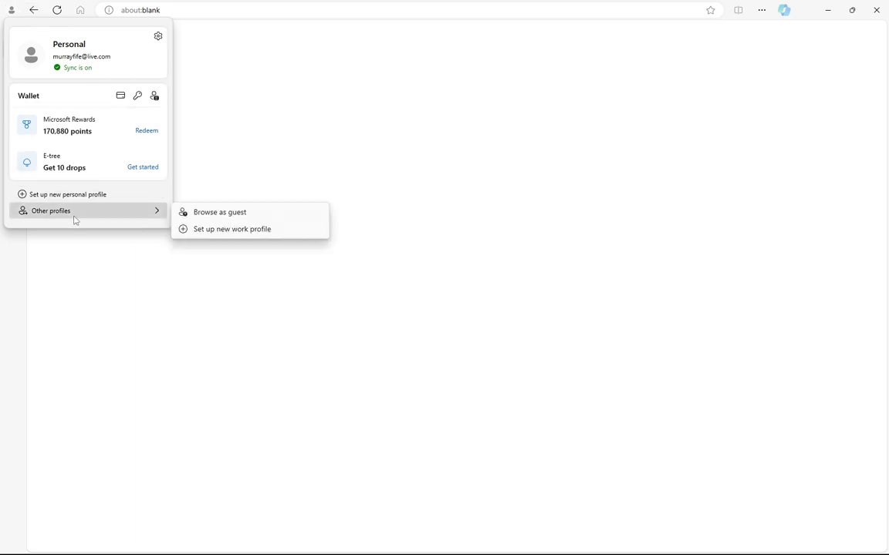
left_click(216, 229)
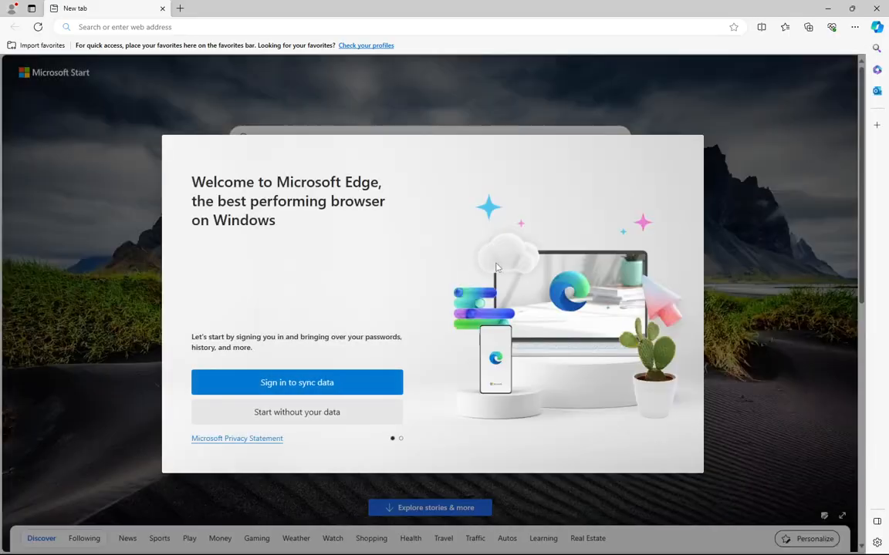
left_click(12, 8)
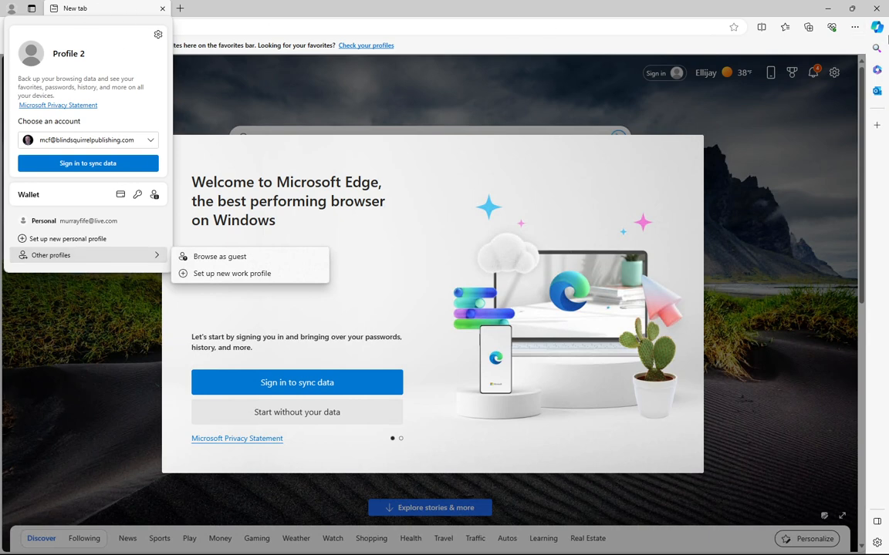
Rename the new profile to "ADND365 (DM)" in the profile settings
left_click(855, 27)
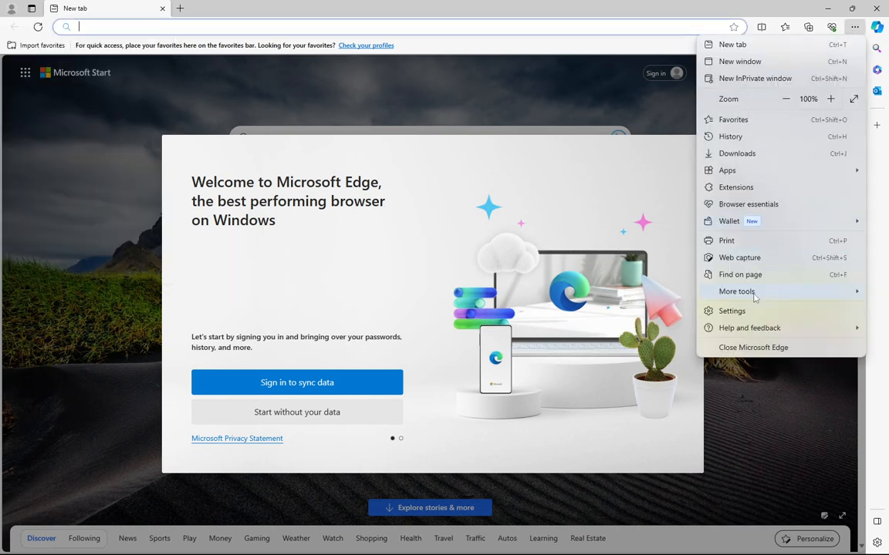
left_click(732, 311)
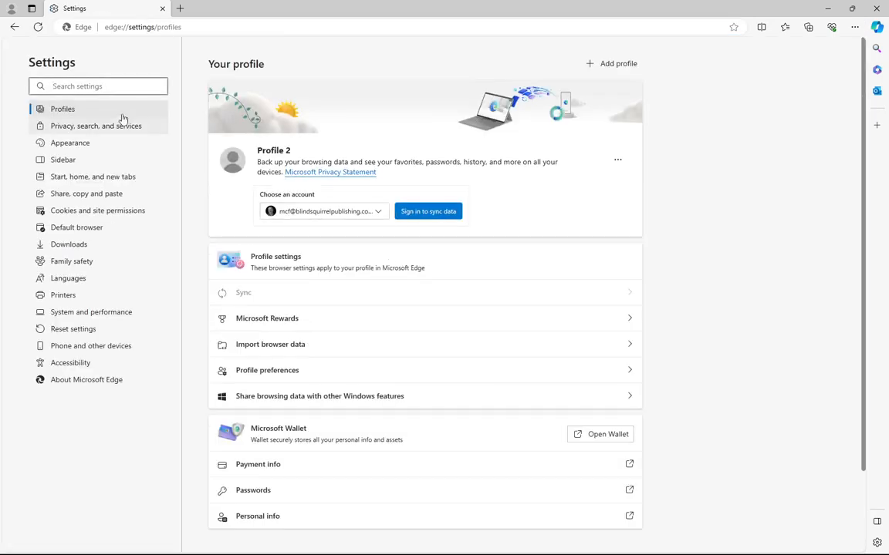
left_click(618, 160)
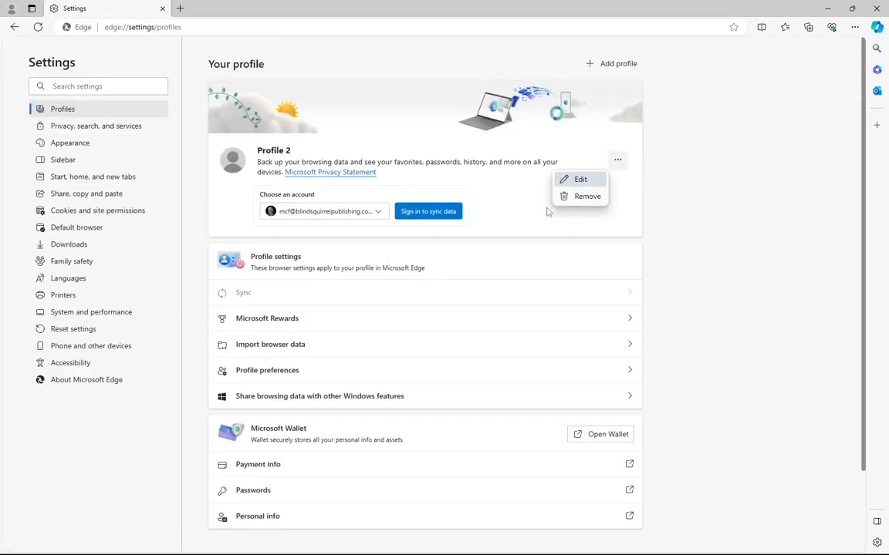
left_click(577, 179)
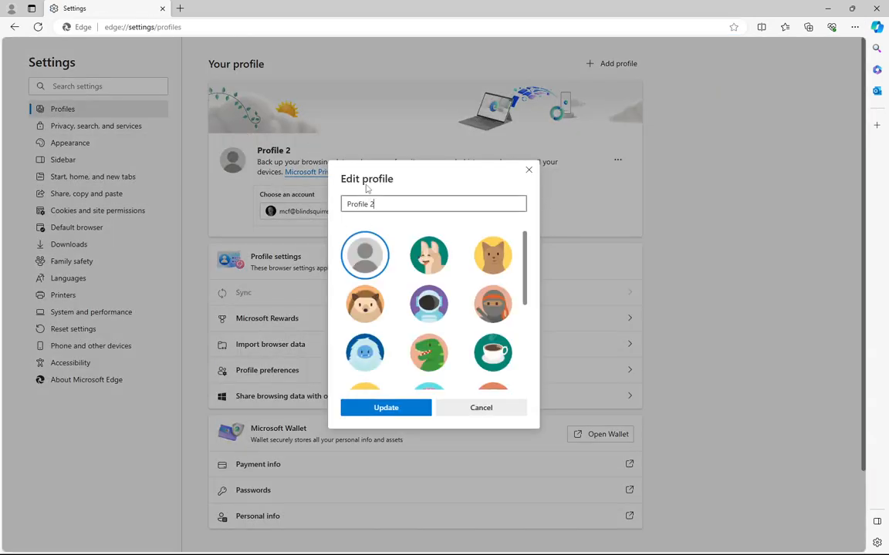
key("ctrl+a")
type("A")
double_click(363, 205)
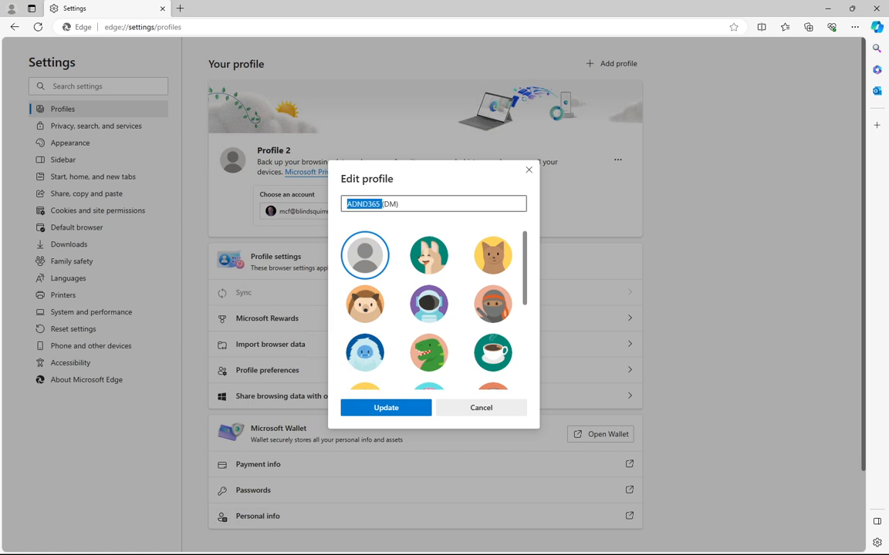
double_click(390, 204)
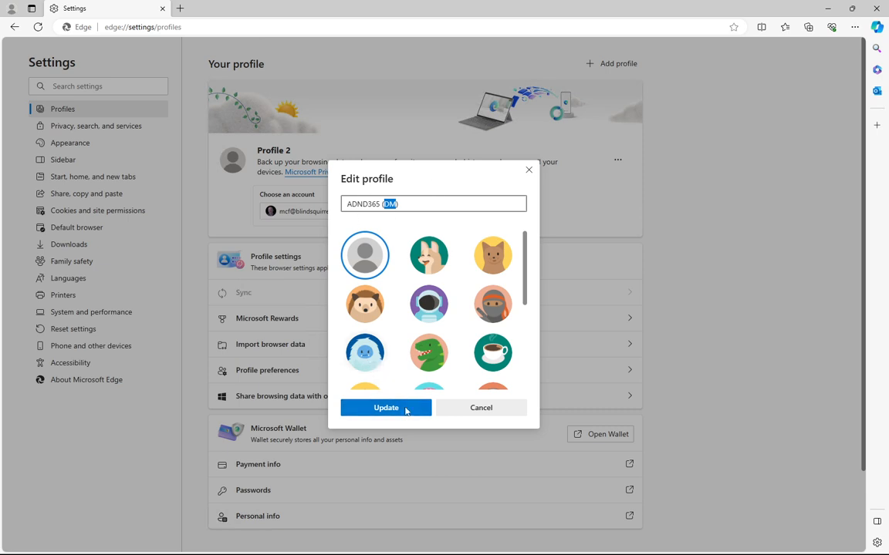
left_click(376, 409)
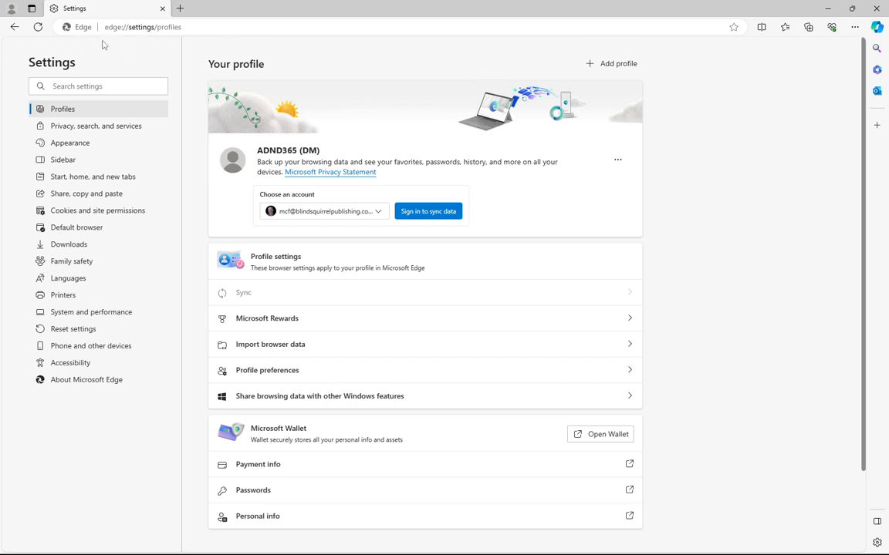
Turn off account based profile switching in the profile preferences
left_click(11, 8)
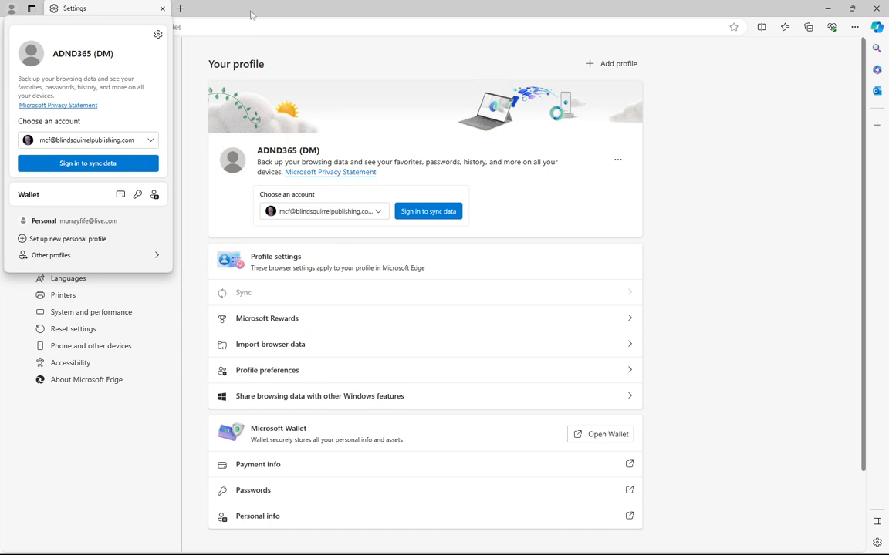
left_click(756, 97)
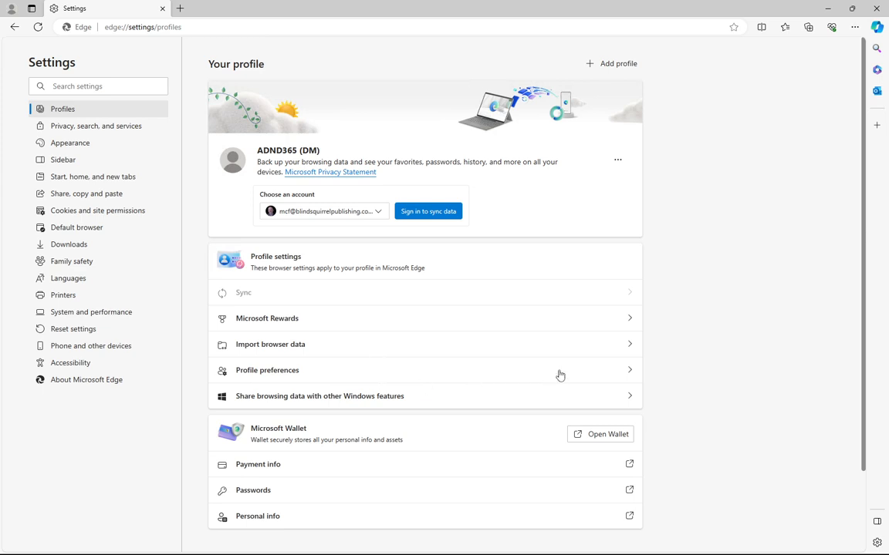
left_click(630, 371)
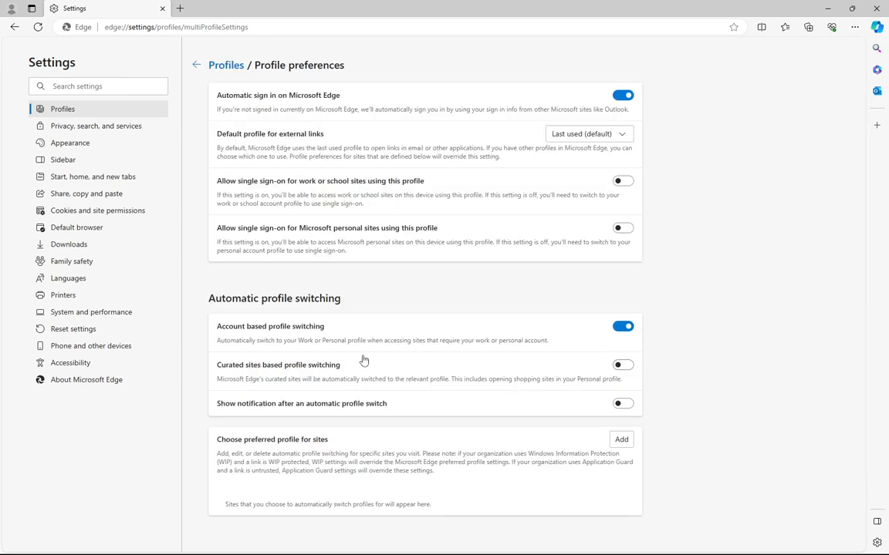
left_click(624, 328)
Set the default page zoom to 125% in the appearance settings
left_click(88, 144)
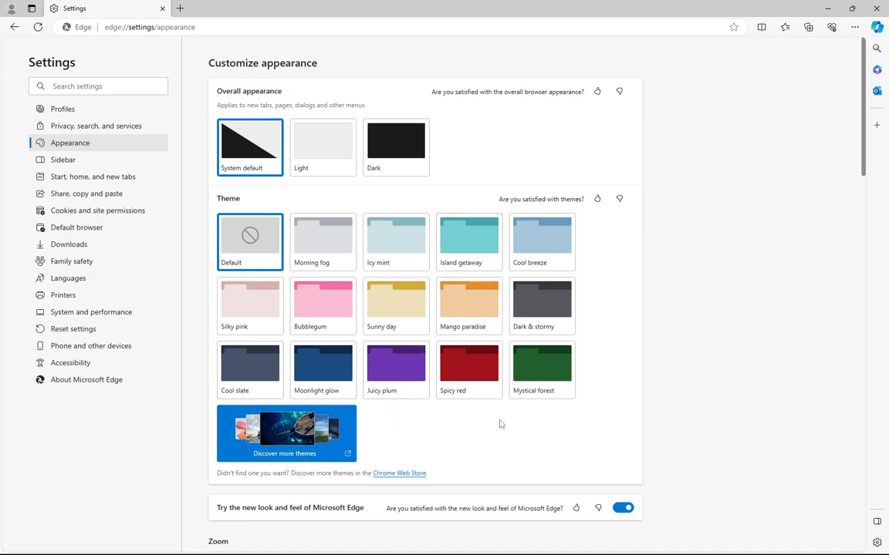
scroll(499, 424, "down", 2)
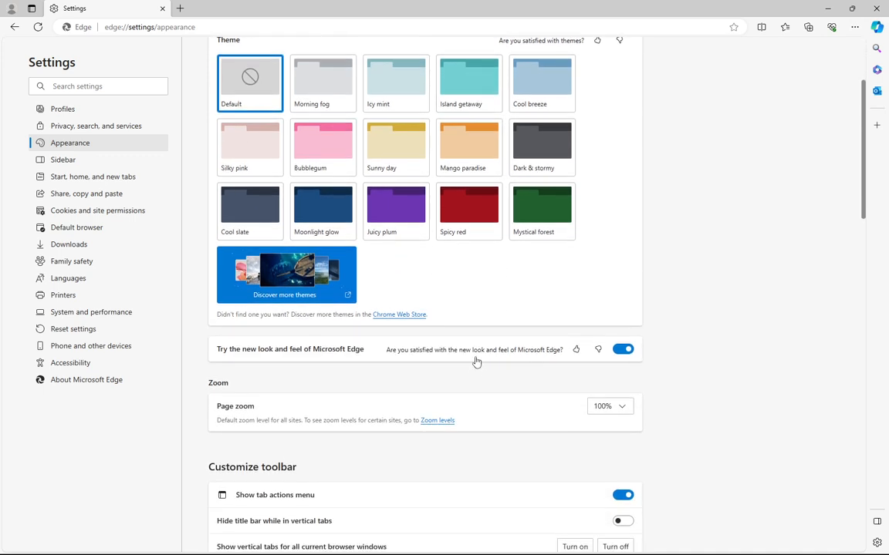
scroll(567, 397, "down", 1)
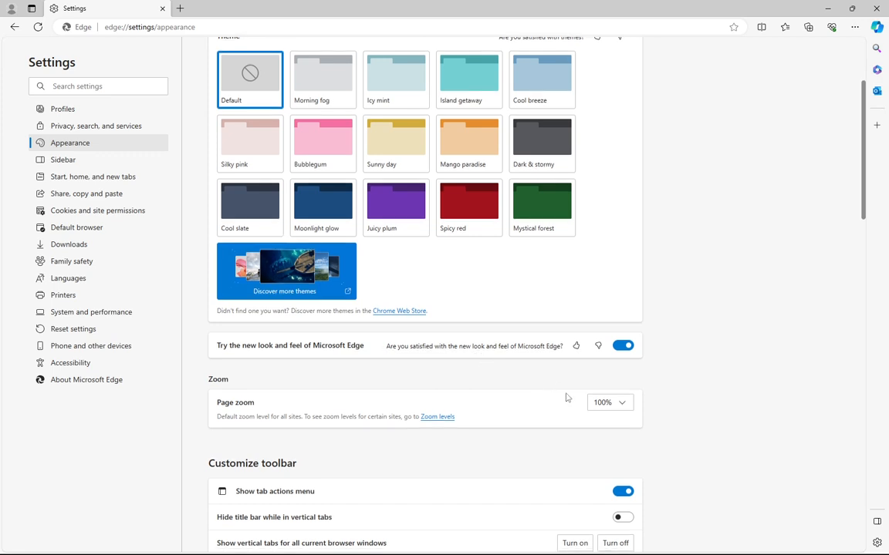
left_click(629, 403)
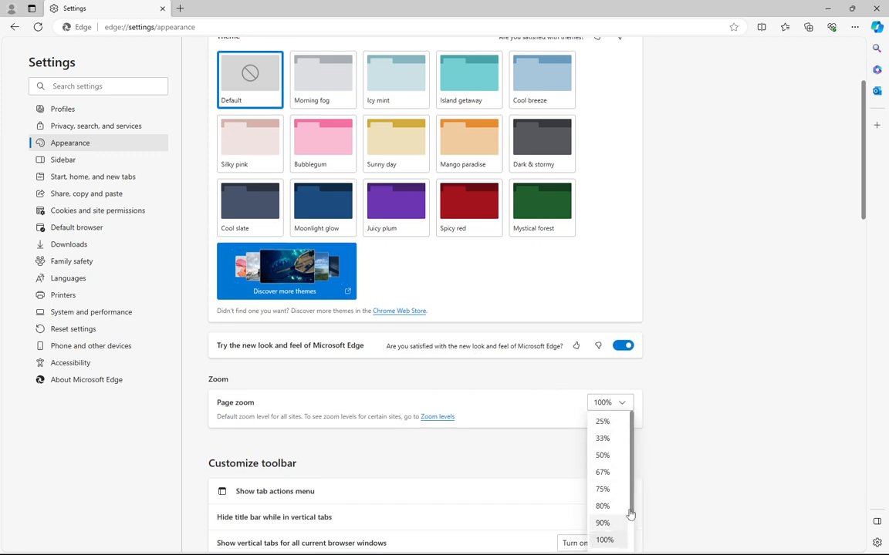
scroll(631, 494, "down", 1)
left_click(609, 542)
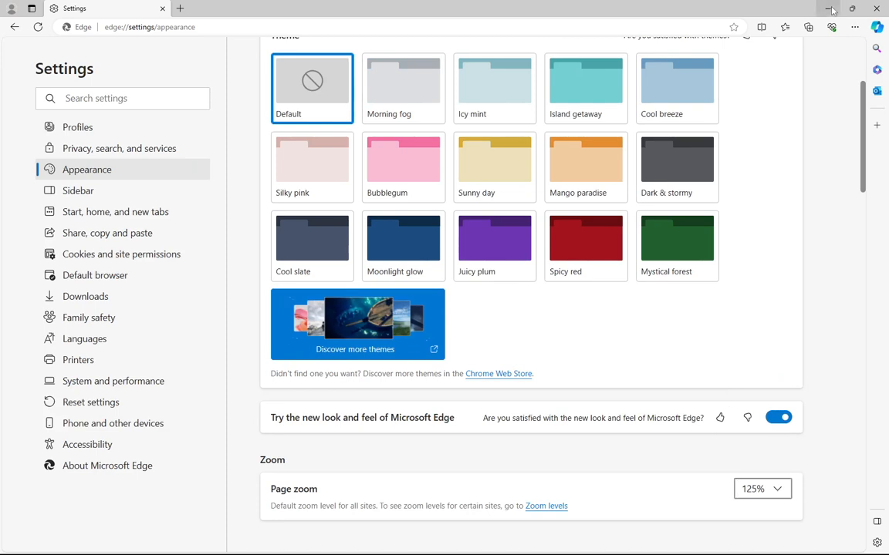
Reduce the zoom of the current page to 100%
left_click(853, 26)
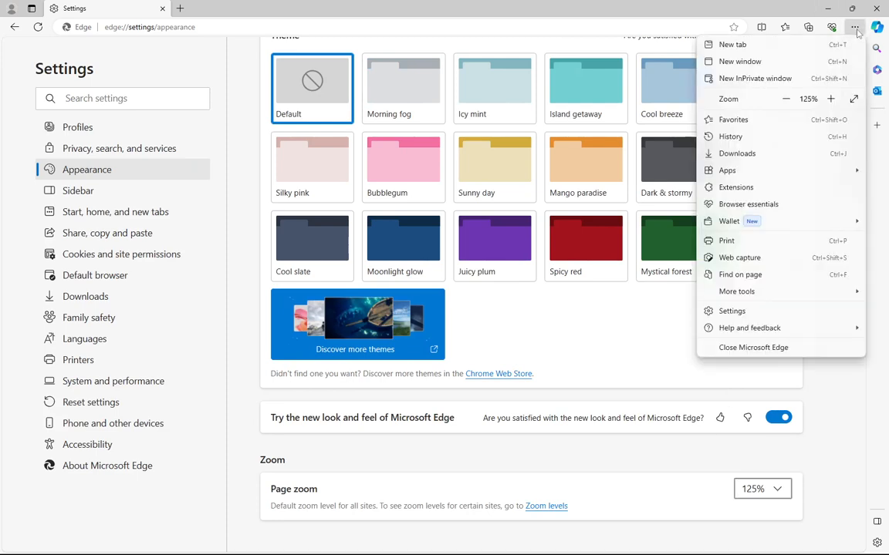
left_click(786, 100)
left_click(786, 99)
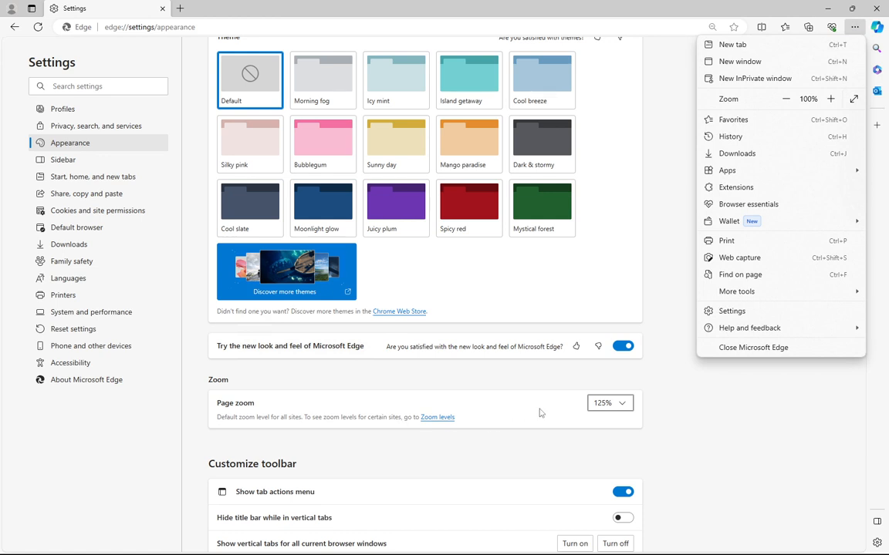
scroll(509, 484, "up", 1)
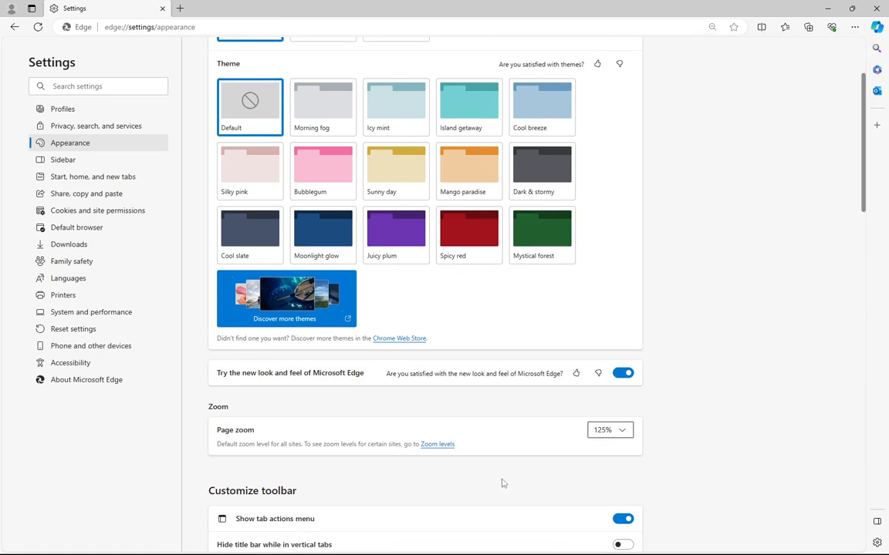
Show vertical tabs in all current browser windows with the title bar hidden and the tab pane collapsed
scroll(501, 482, "down", 5)
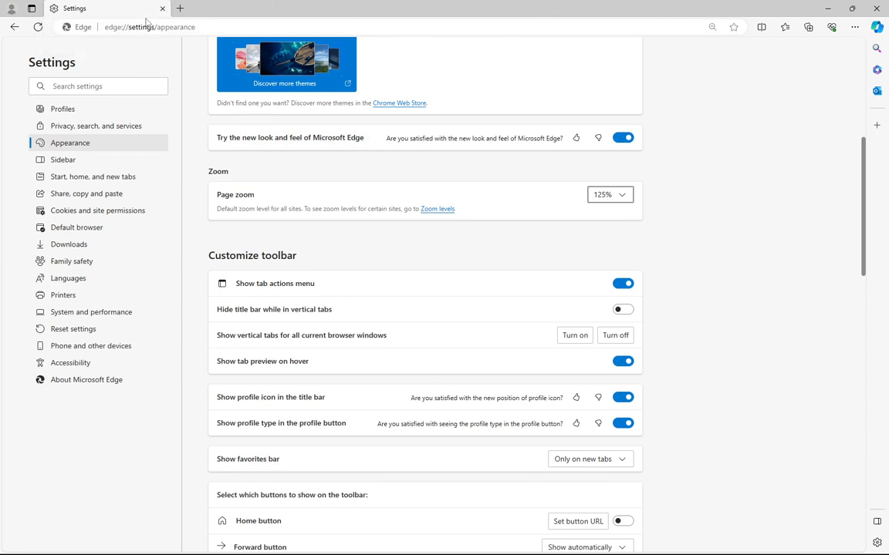
left_click(622, 310)
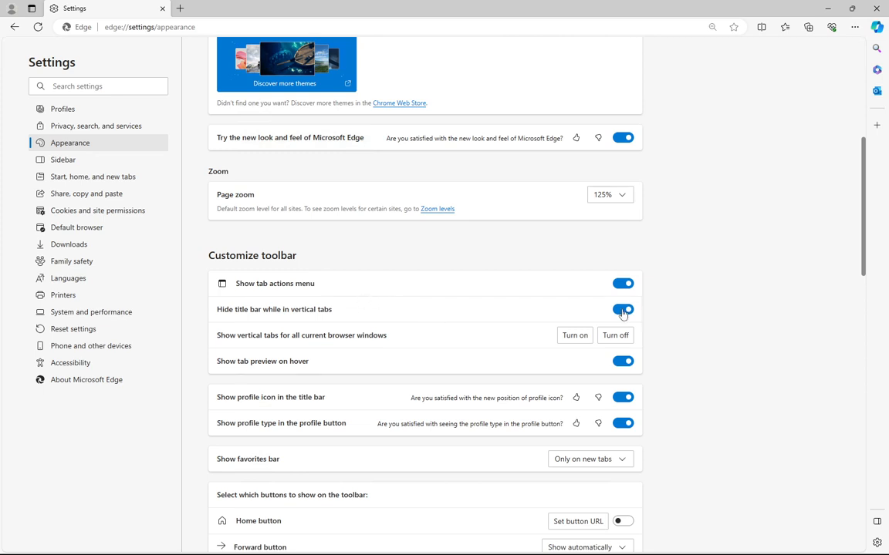
left_click(571, 345)
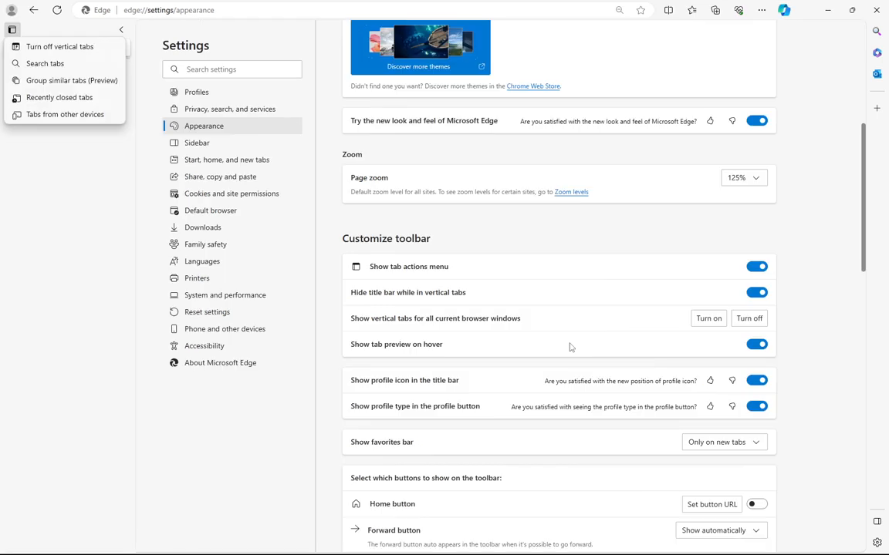
left_click(123, 31)
mouse_move(15, 29)
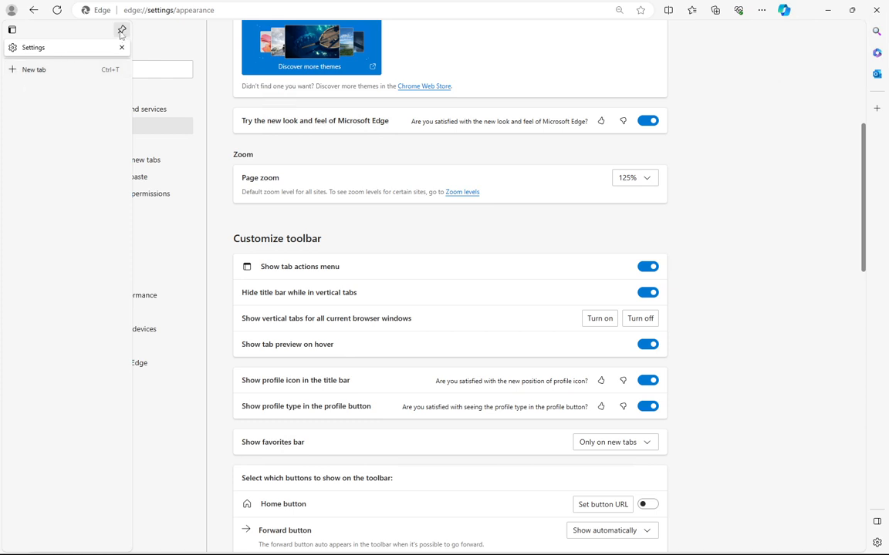
Disable the tab preview on hover and the profile type in the profile button, restarting the browser to apply it
left_click(652, 349)
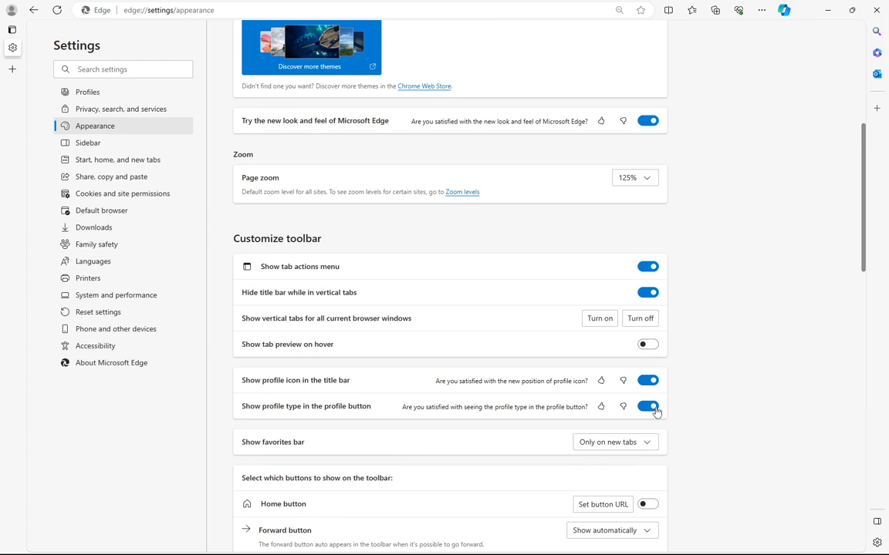
left_click(651, 407)
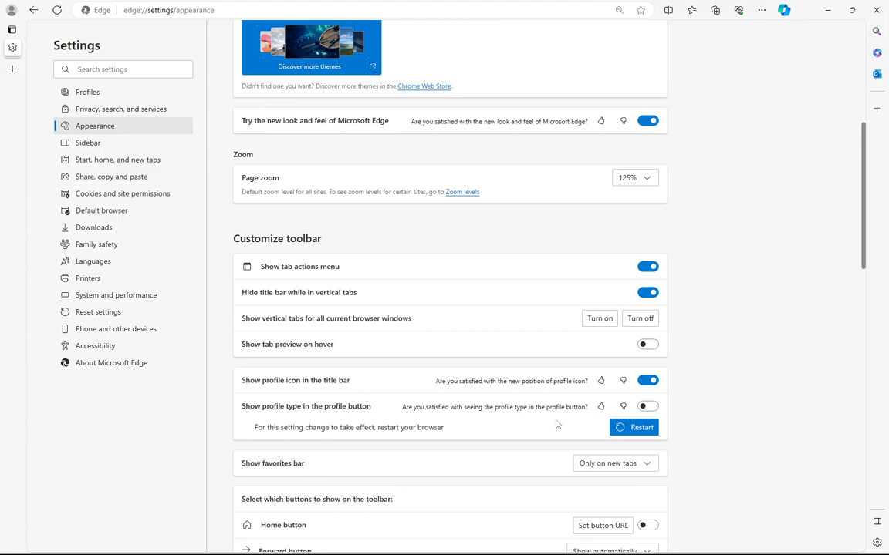
left_click(619, 426)
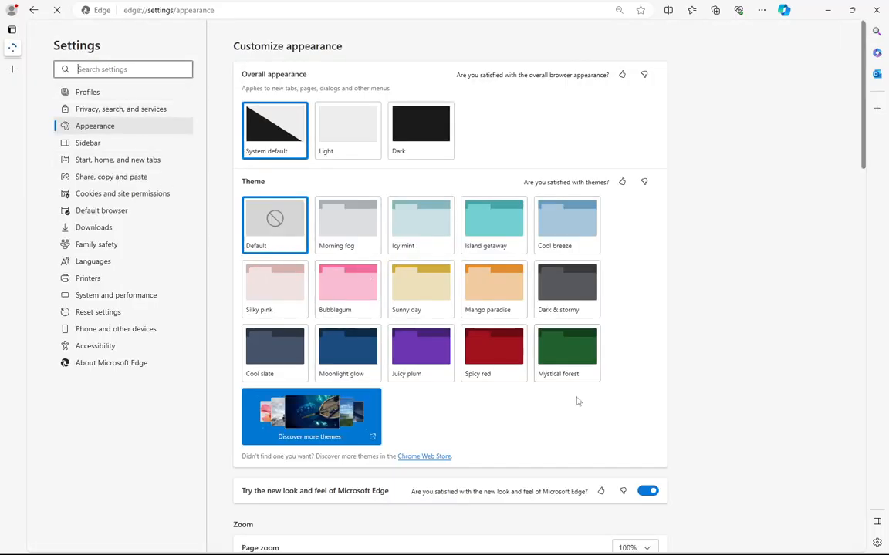
Set the favorites bar to never show
scroll(579, 401, "down", 8)
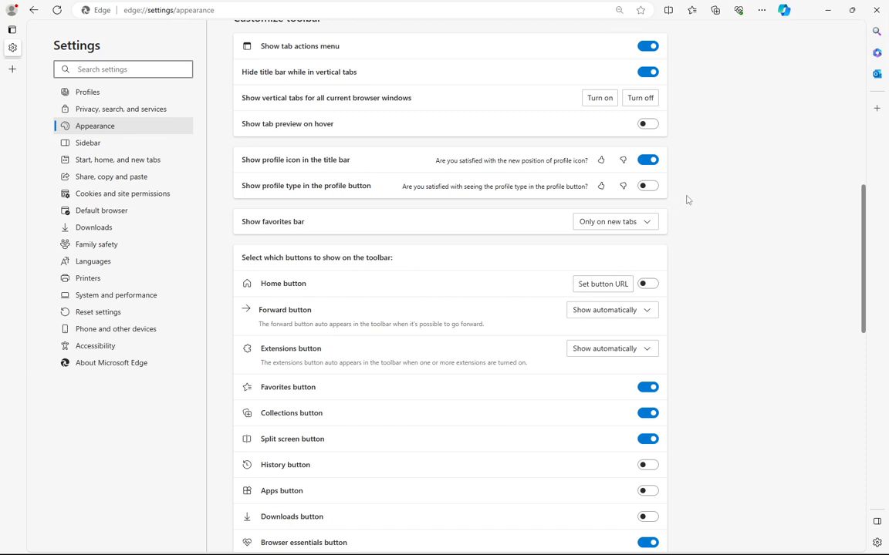
left_click(652, 222)
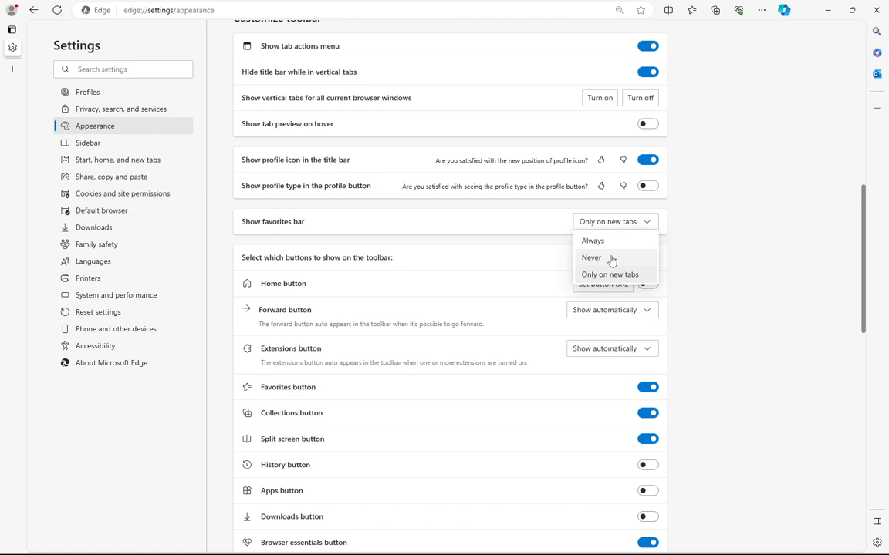
left_click(611, 260)
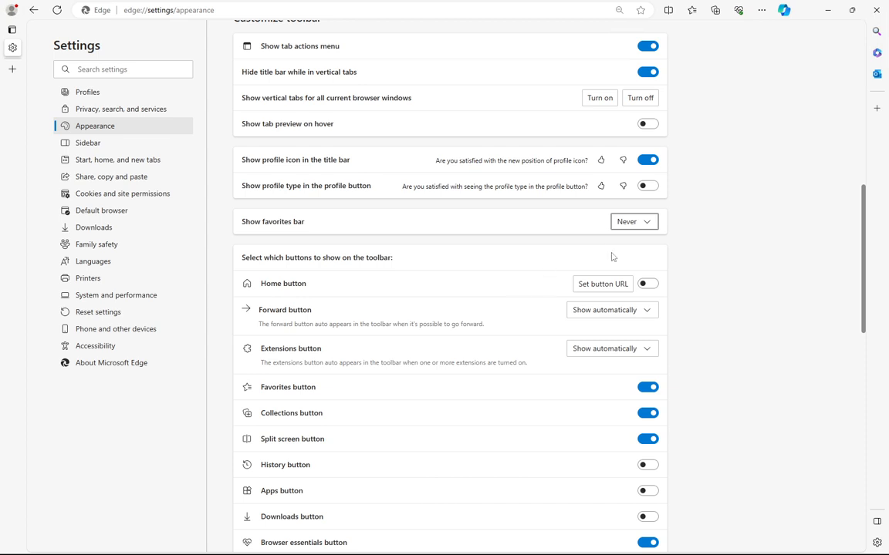
Show the Home button on the toolbar and hide the Favorites, Collections and Browser essentials buttons
left_click(647, 286)
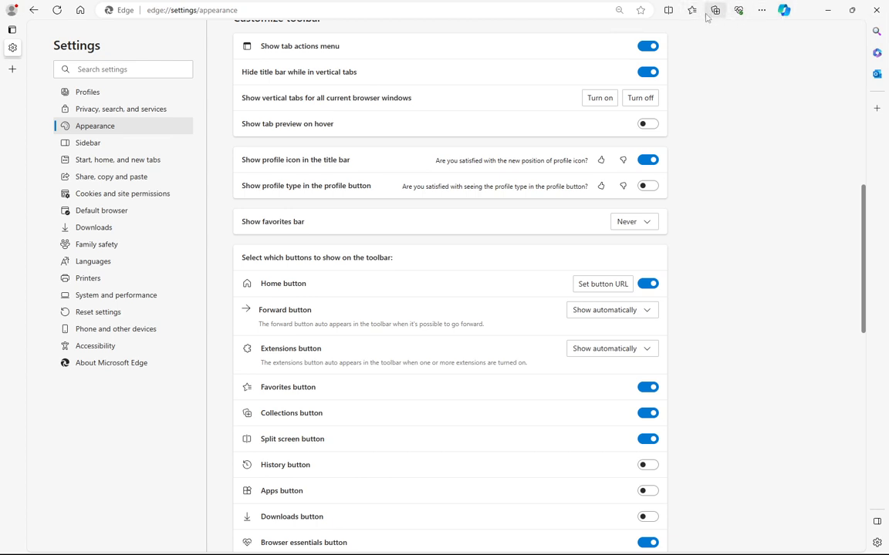
left_click(647, 387)
left_click(653, 413)
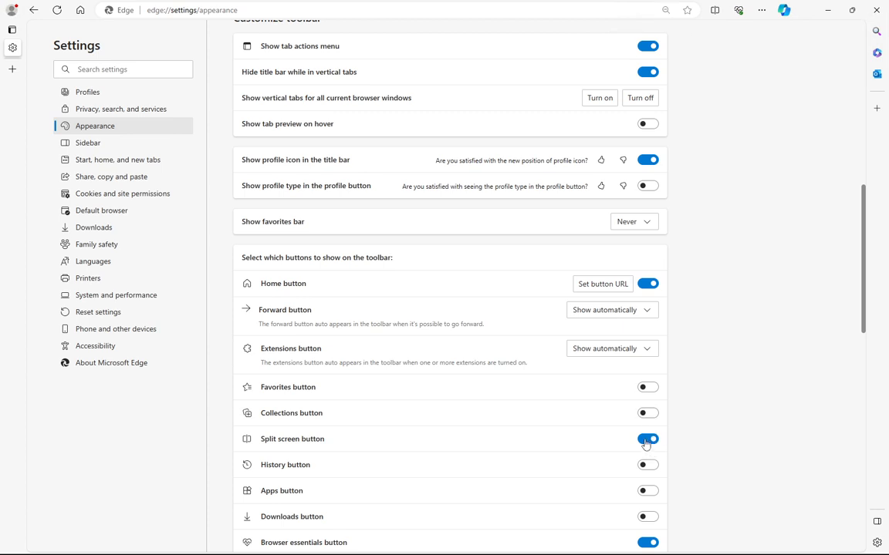
scroll(672, 462, "down", 3)
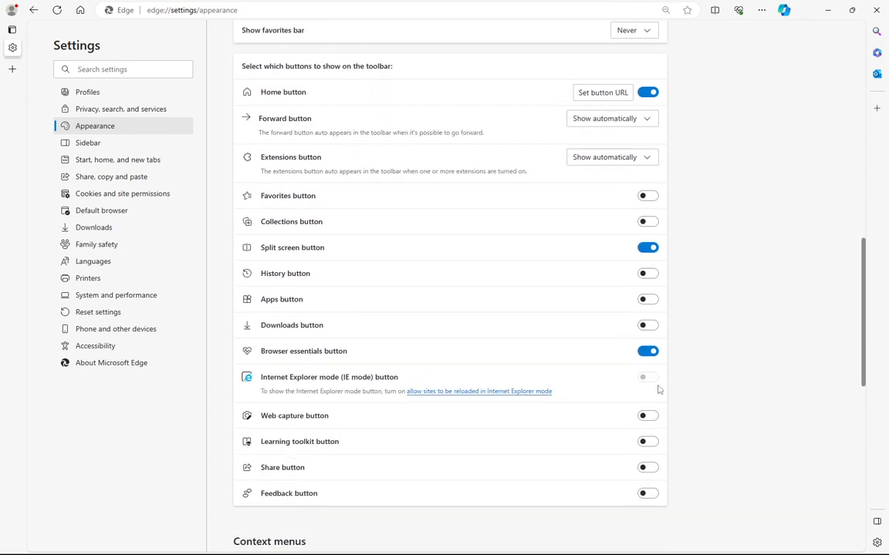
left_click(648, 352)
Turn off smart actions in the right-click context menu and the mini menu shown when selecting text
scroll(664, 401, "down", 4)
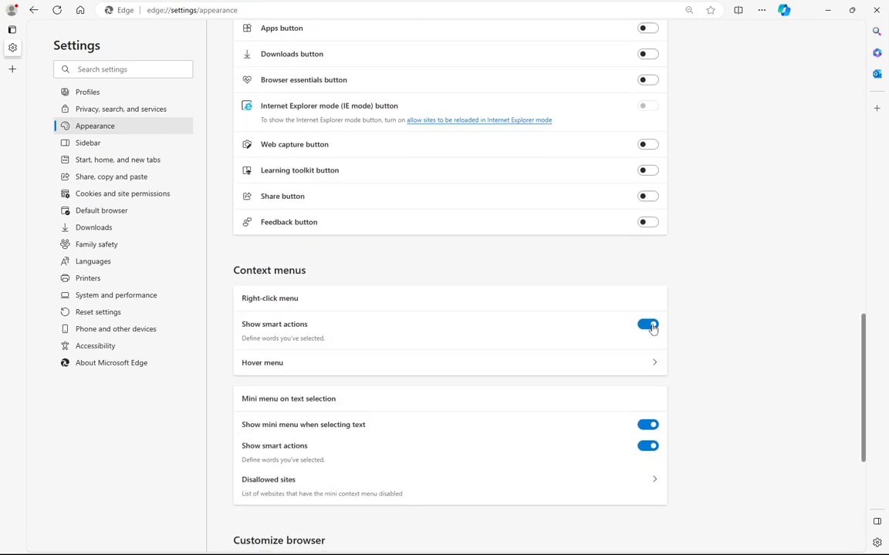
left_click(651, 326)
left_click(648, 425)
scroll(677, 448, "down", 4)
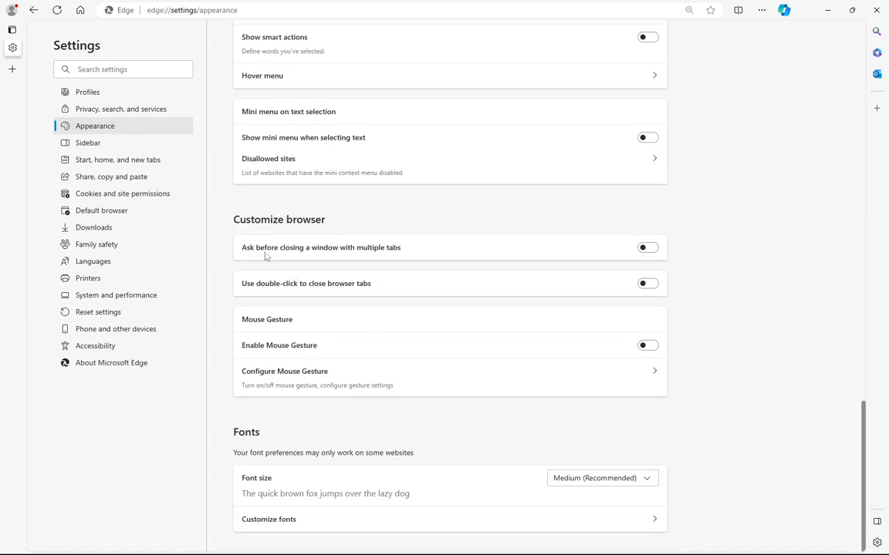
Turn off top-site personalization and app notifications for the sidebar, and hide the sidebar itself
left_click(87, 147)
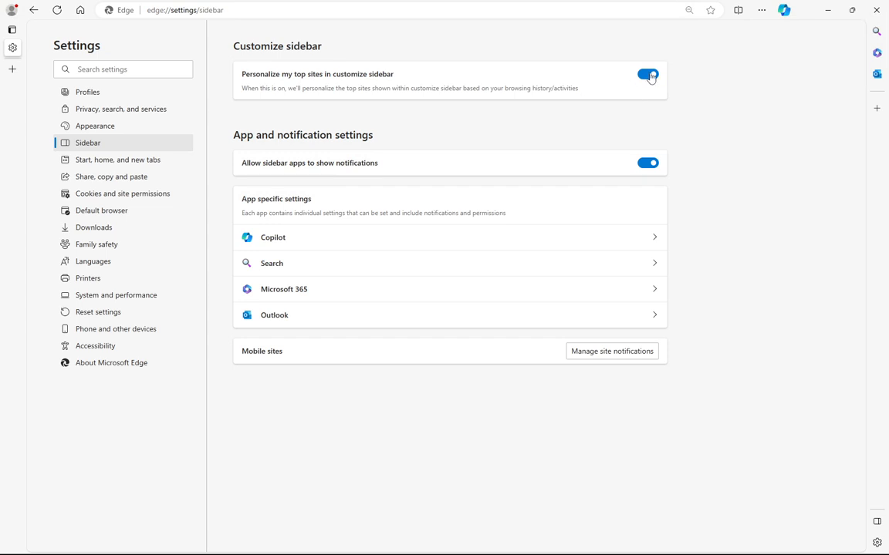
left_click(650, 75)
left_click(649, 163)
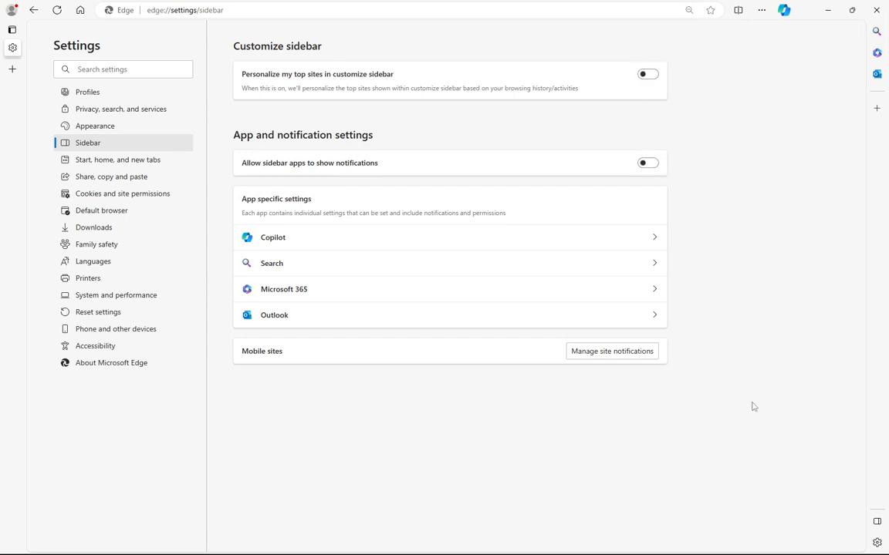
left_click(876, 523)
Set Edge to open a specific page on startup, adding about:blank as that page
left_click(117, 161)
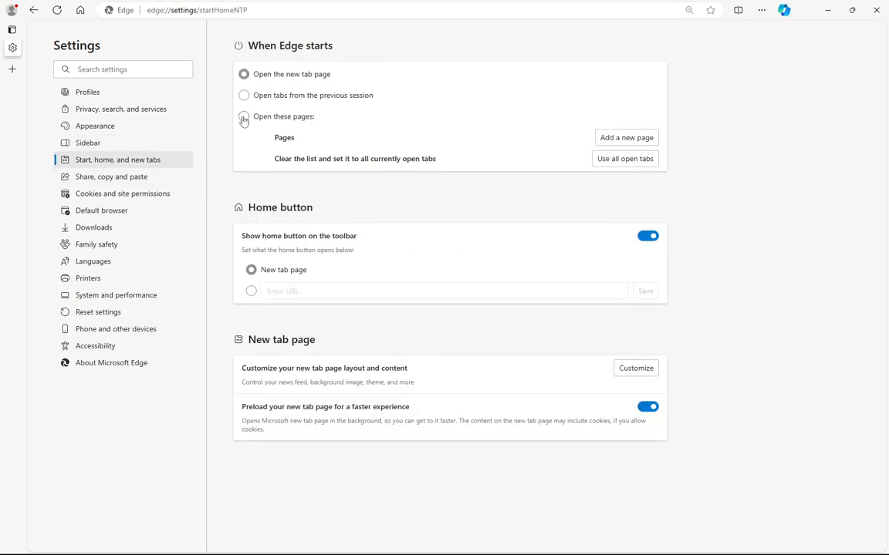
left_click(244, 118)
left_click(613, 139)
type("about:blank")
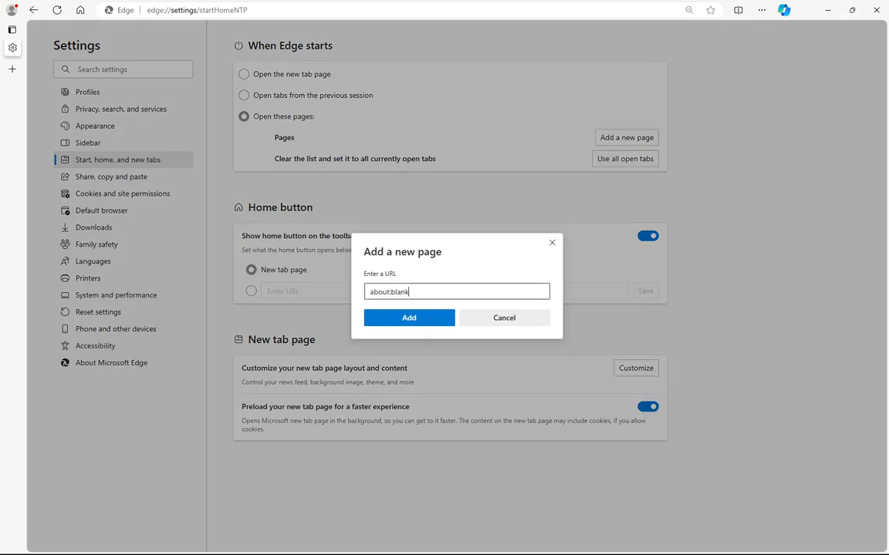
left_click(417, 319)
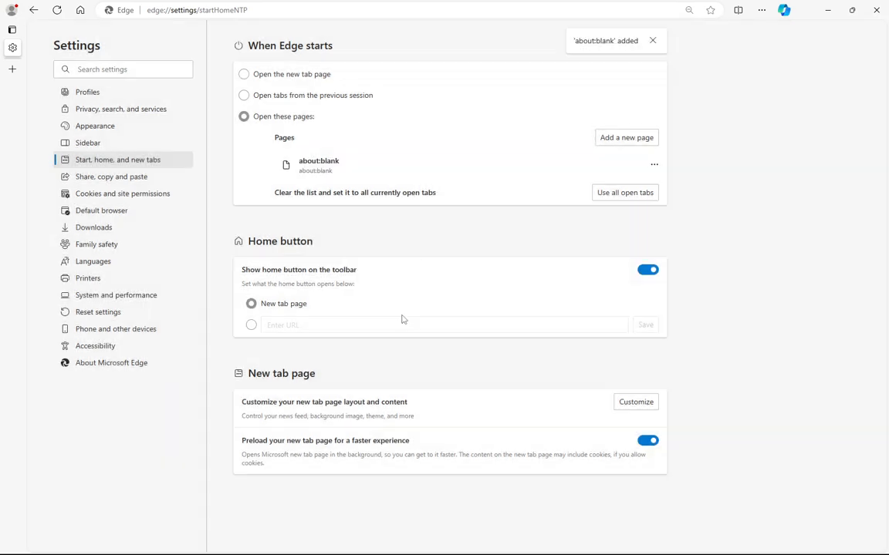
Make the Home button open about:blank instead of the new tab page
left_click(250, 325)
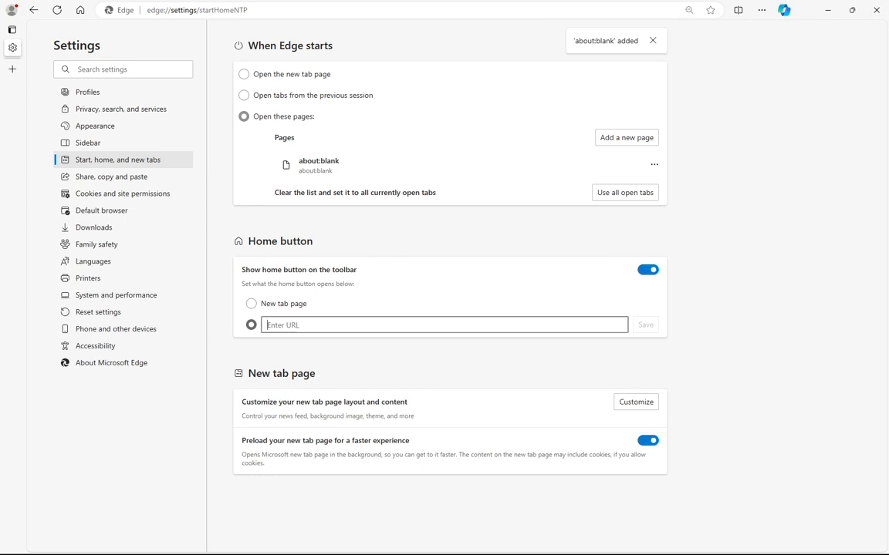
type("about:blank")
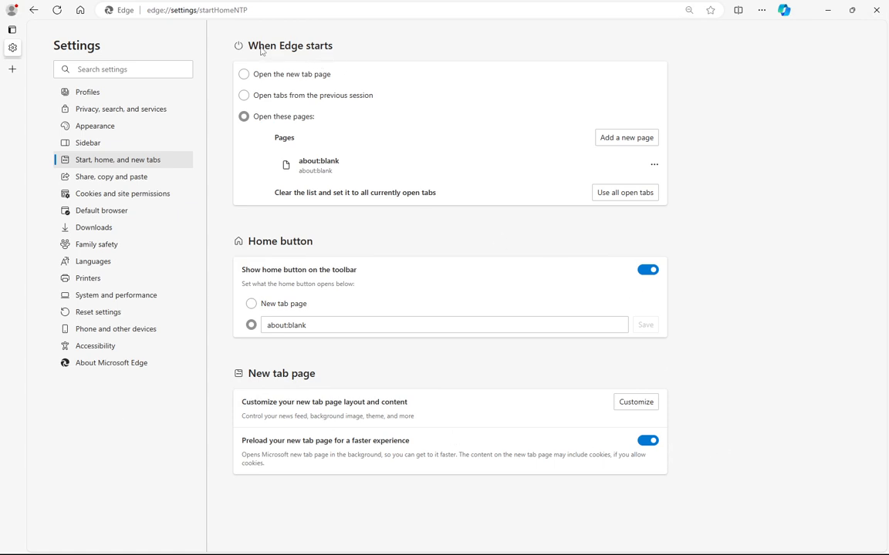
Close the ADND365 (DM) profile window and reopen that profile from the Personal profile's window
left_click(12, 13)
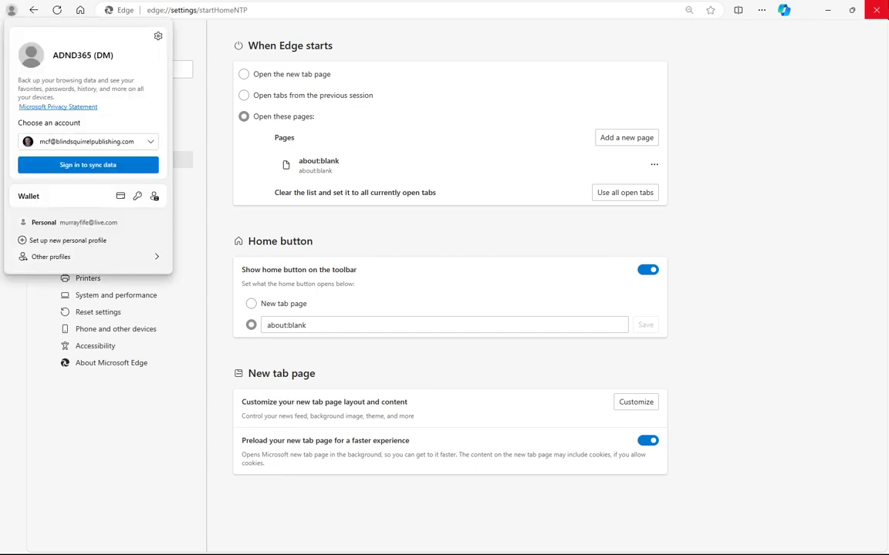
left_click(877, 10)
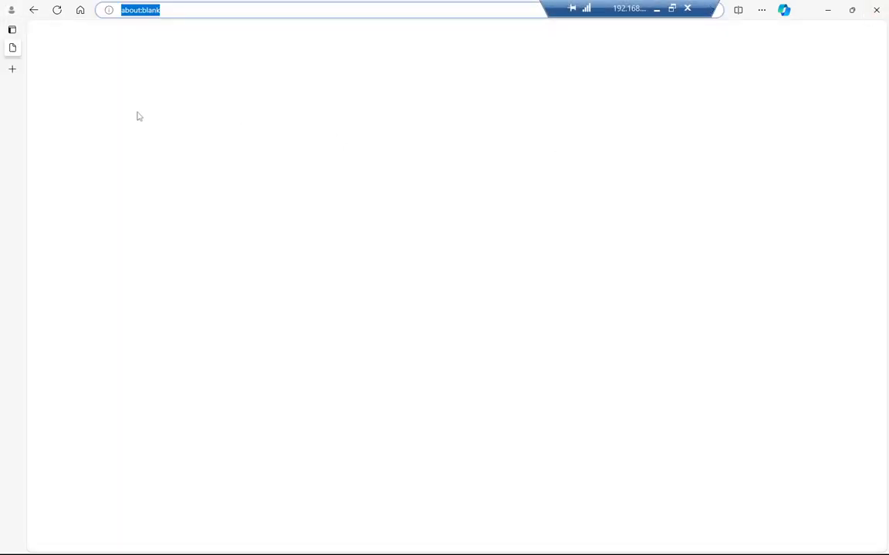
left_click(12, 11)
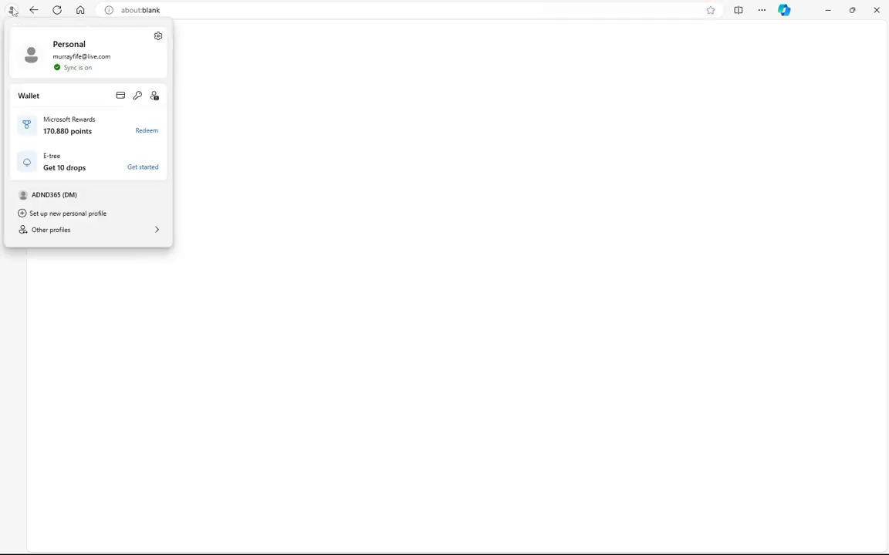
left_click(56, 197)
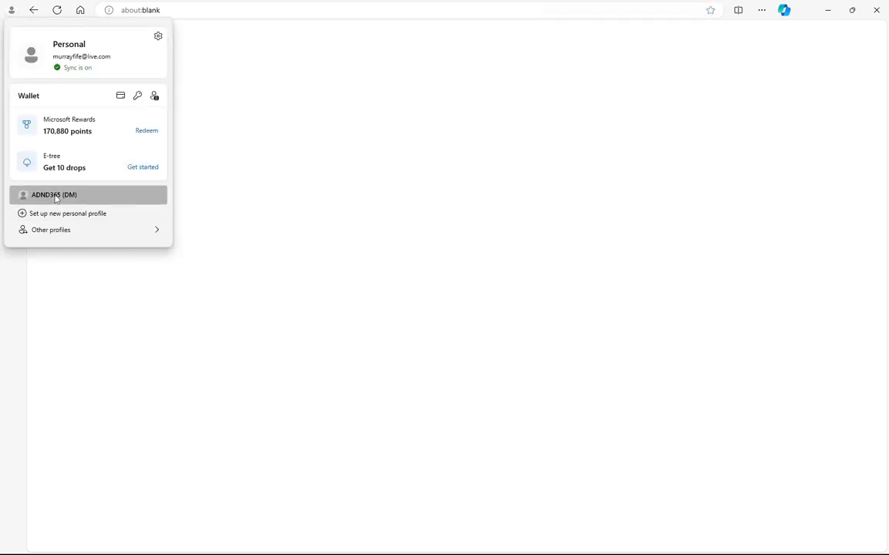